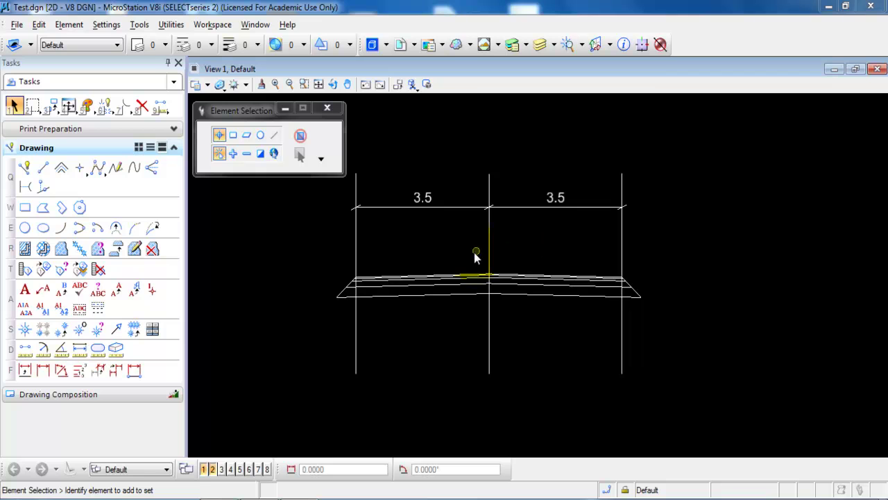
Place a line from the left edge line's bottom, running 4 units straight down
scroll(475, 267, "up", 1)
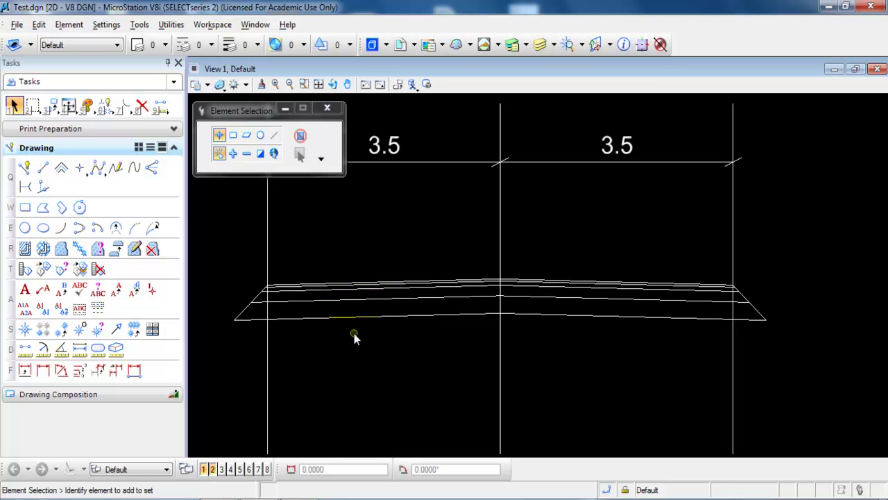
scroll(407, 236, "down", 2)
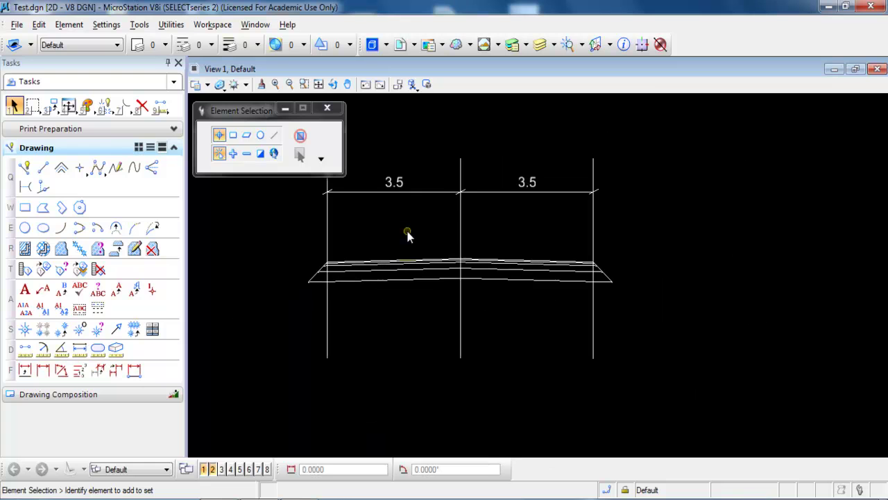
middle_click_drag(418, 326, 426, 305)
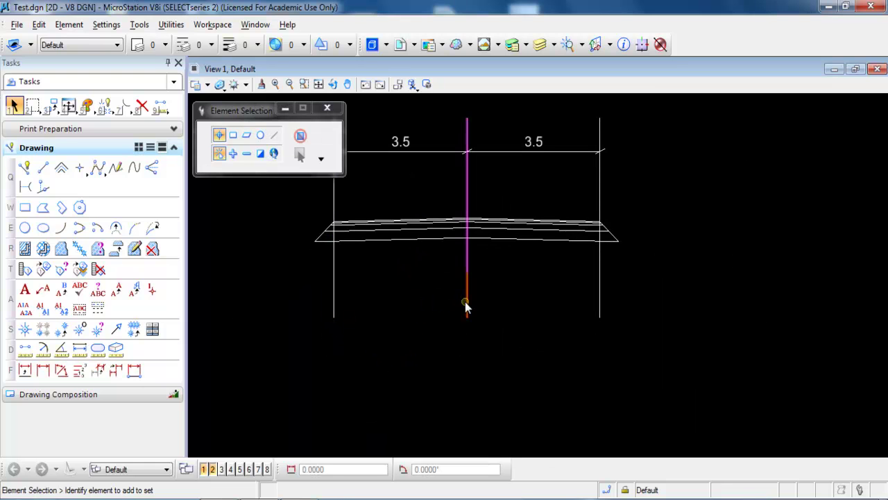
left_click(148, 247)
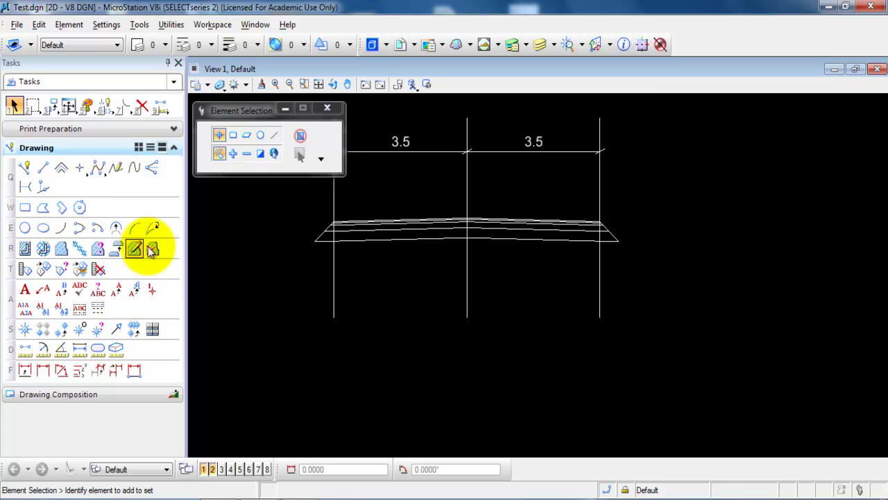
left_click(43, 167)
left_click(334, 352)
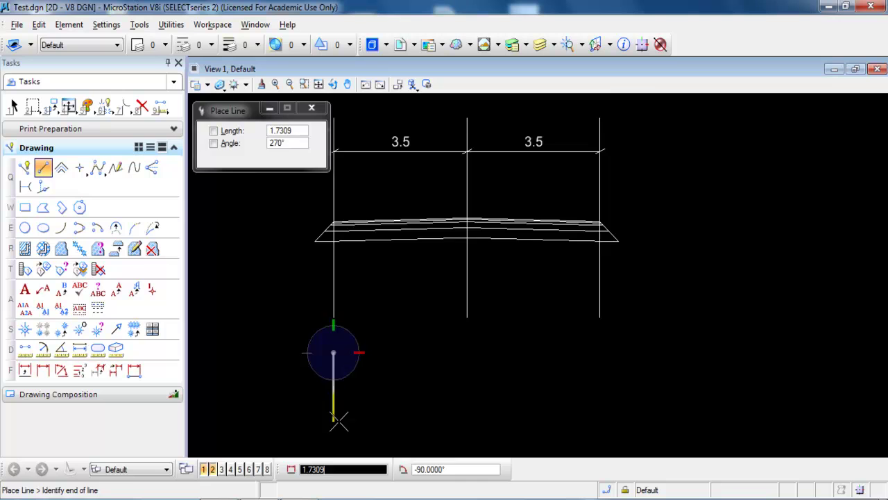
middle_click_drag(339, 420, 347, 358)
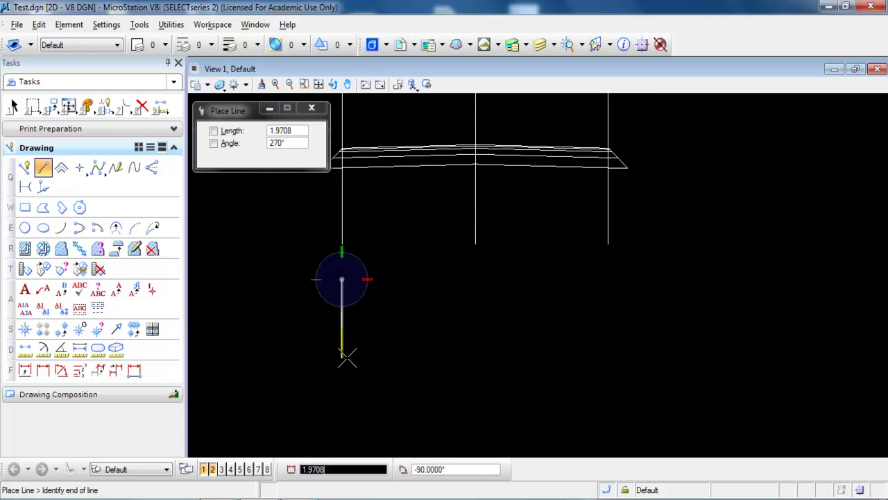
type("4")
left_click(347, 358)
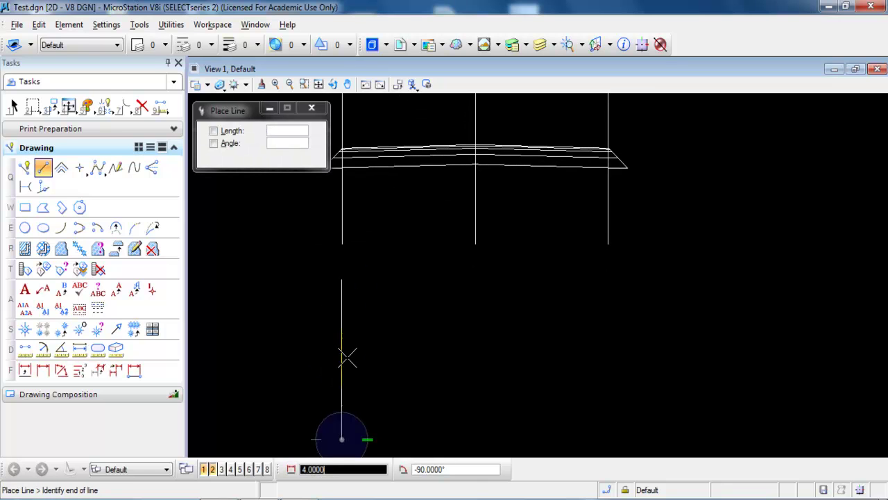
right_click(388, 354)
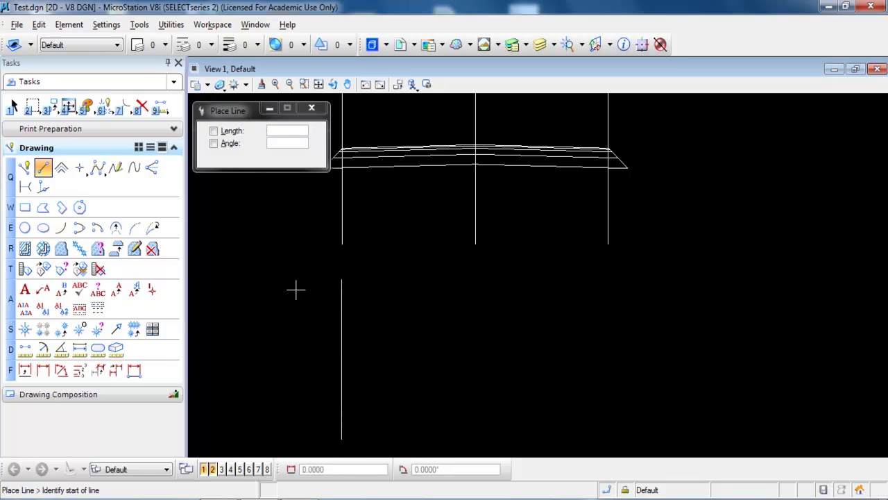
Copy the new vertical line twice, 3.5 apart to the right, then pan back to the section
left_click(50, 109)
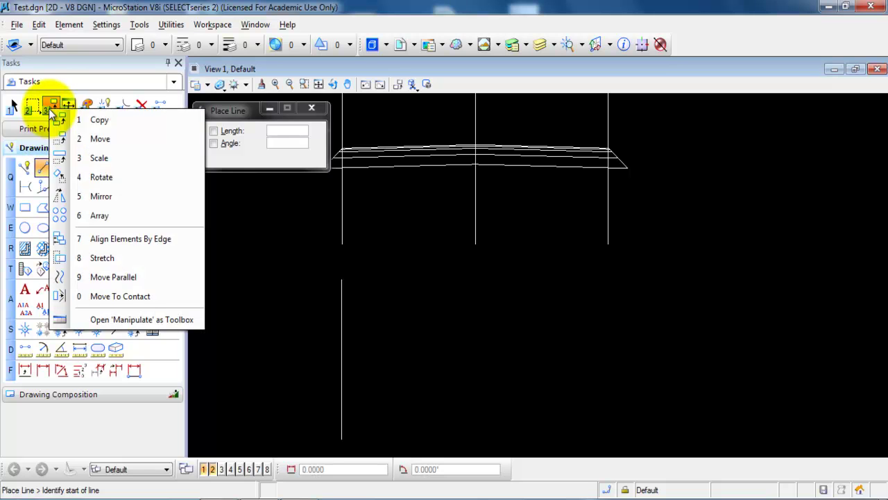
left_click(108, 122)
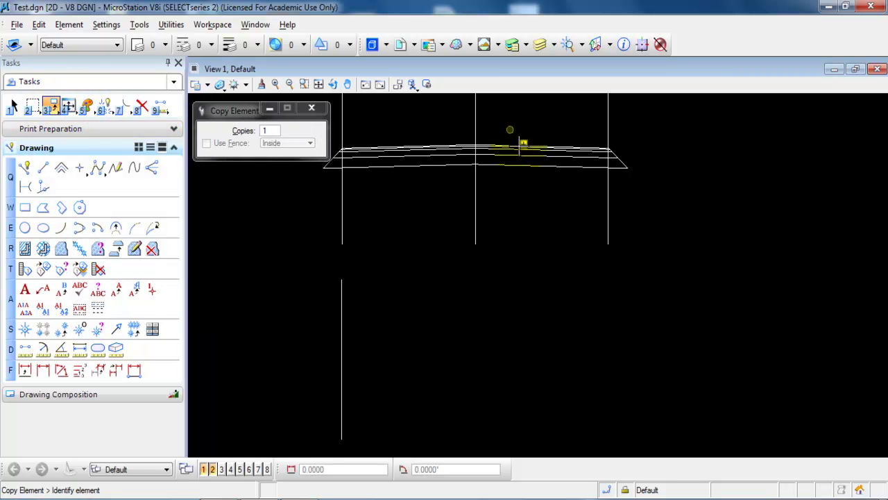
left_click(342, 280)
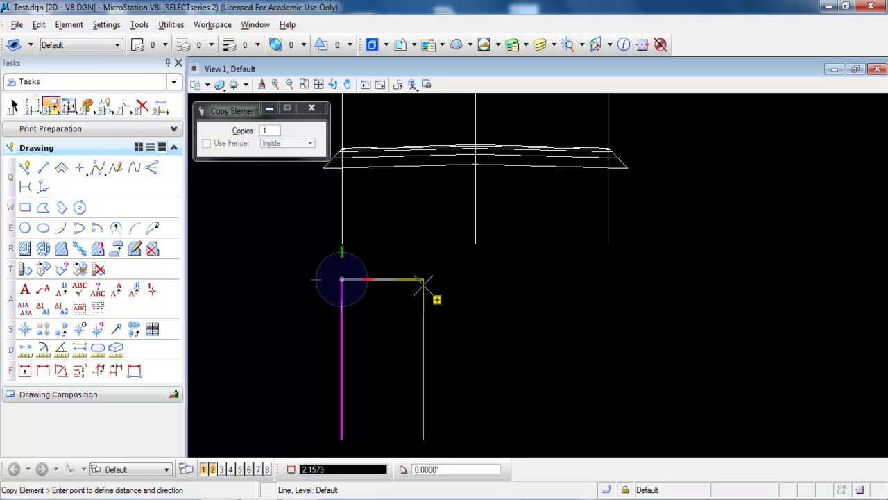
type("3.5")
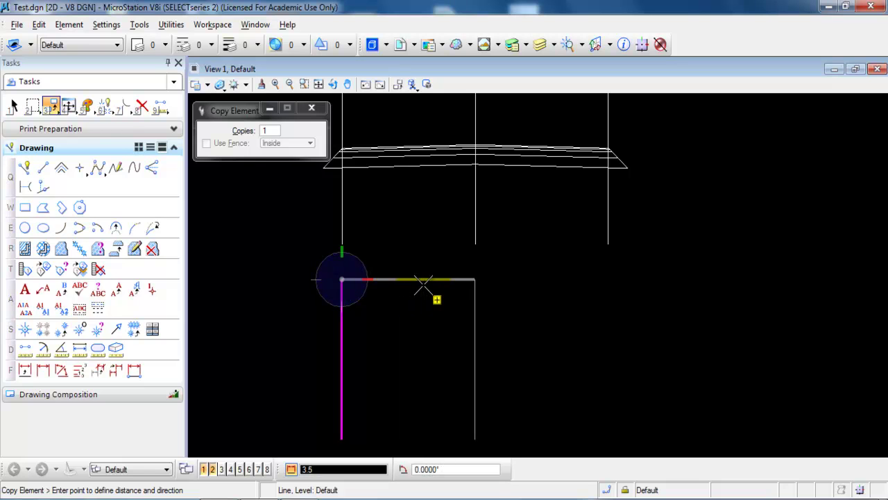
left_click(423, 285)
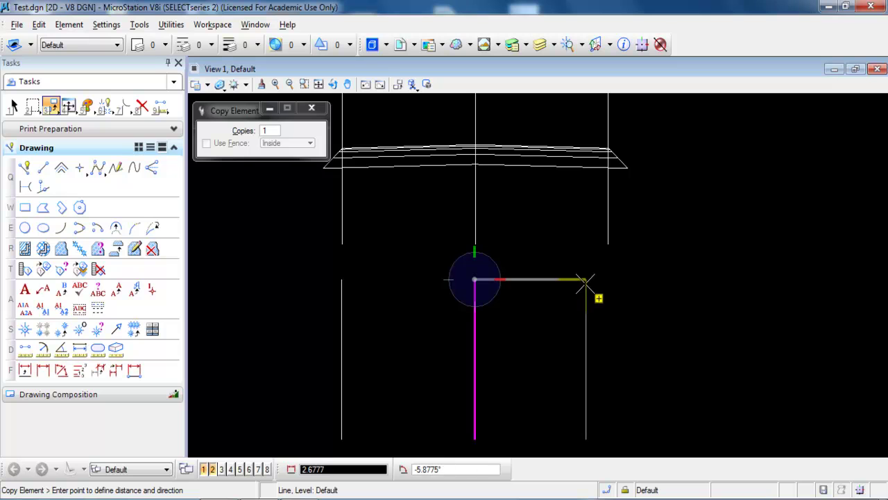
type("3")
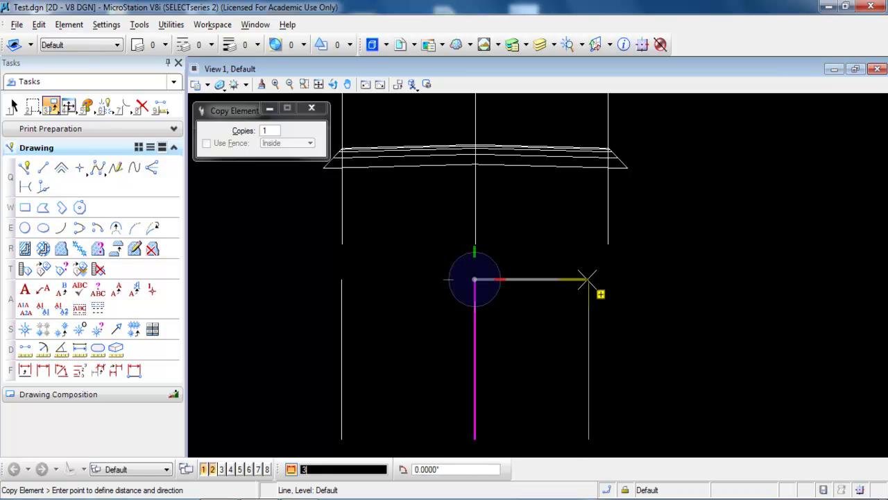
type(".5")
left_click(587, 279)
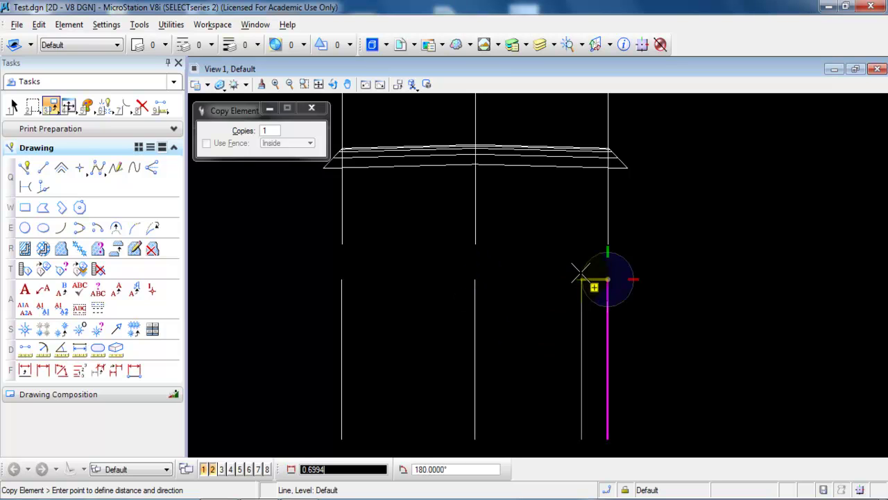
right_click(576, 297)
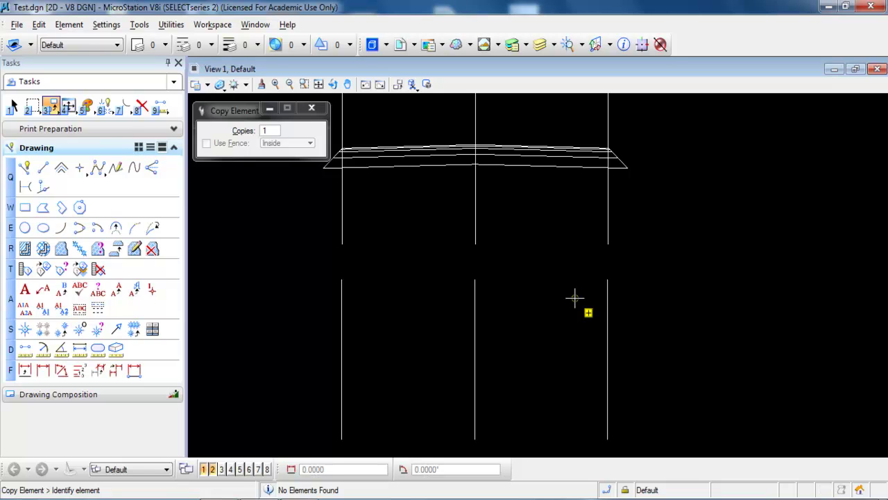
key("Escape")
middle_click_drag(575, 299, 590, 325)
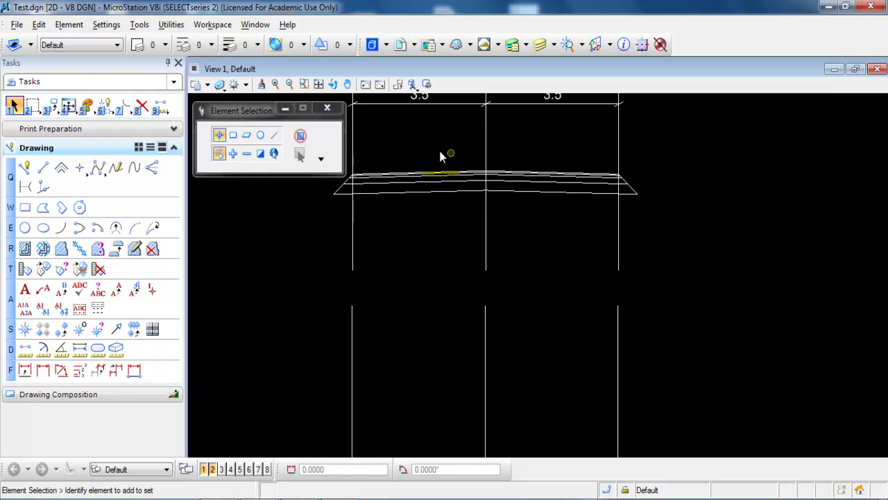
Start a line on the centre vertical and draw a 1-unit horizontal segment leftward
left_click(43, 168)
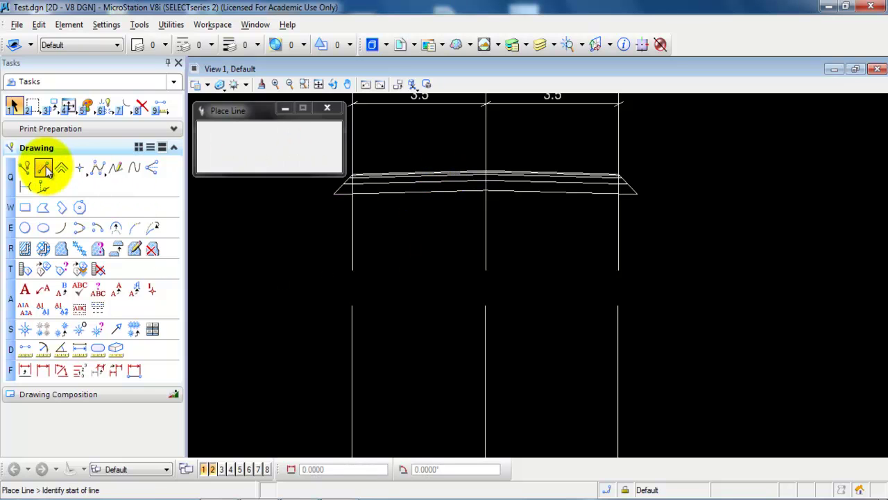
left_click(485, 384)
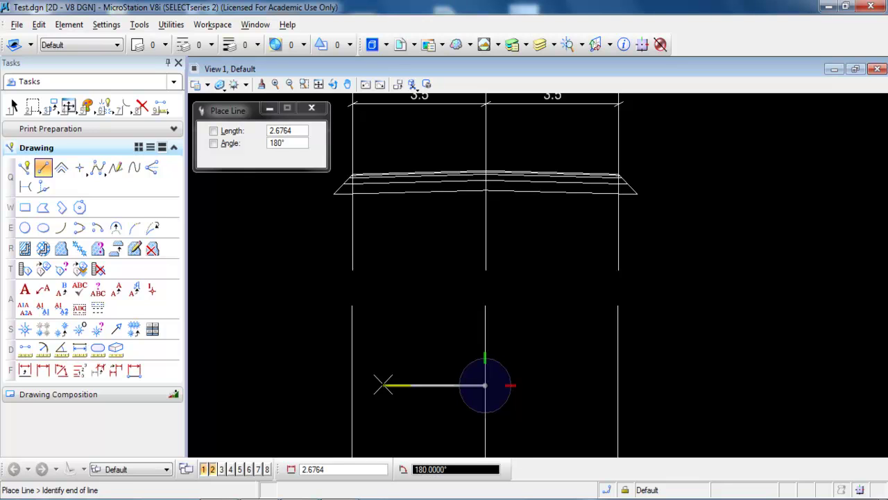
key("Tab")
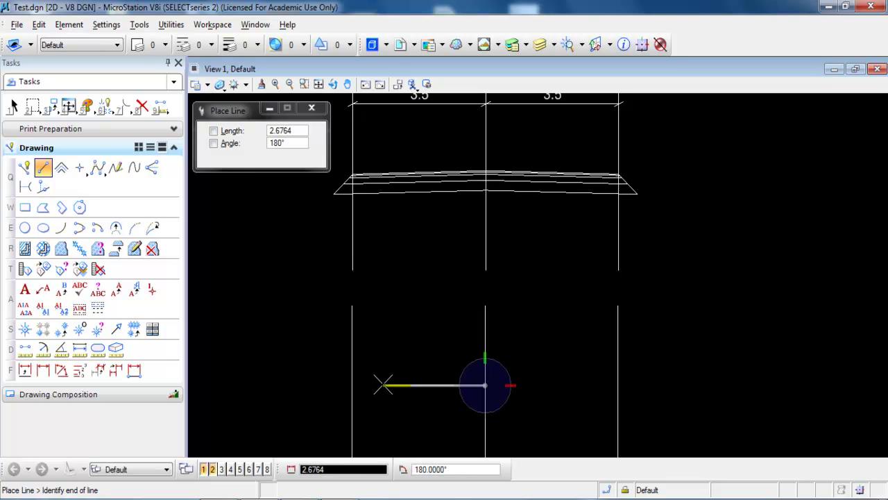
type("1")
left_click(390, 384)
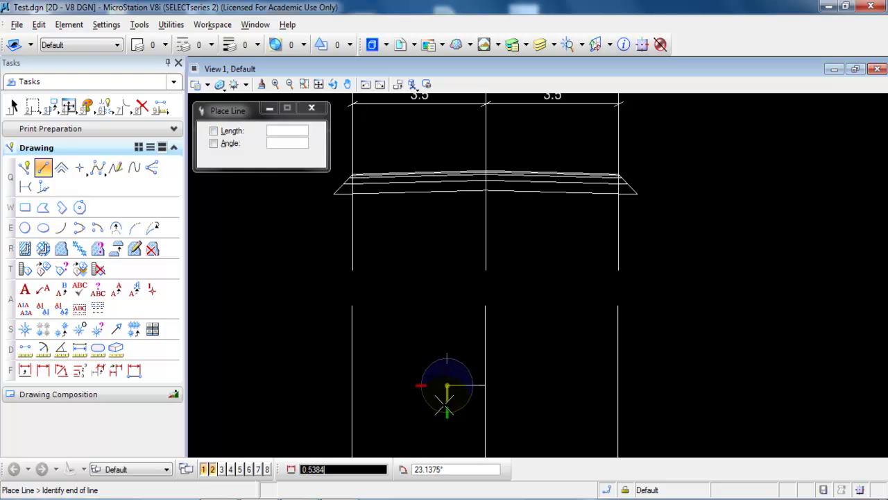
Continue with a gently sloped segment ending on the adjacent vertical line
scroll(445, 405, "up", 4)
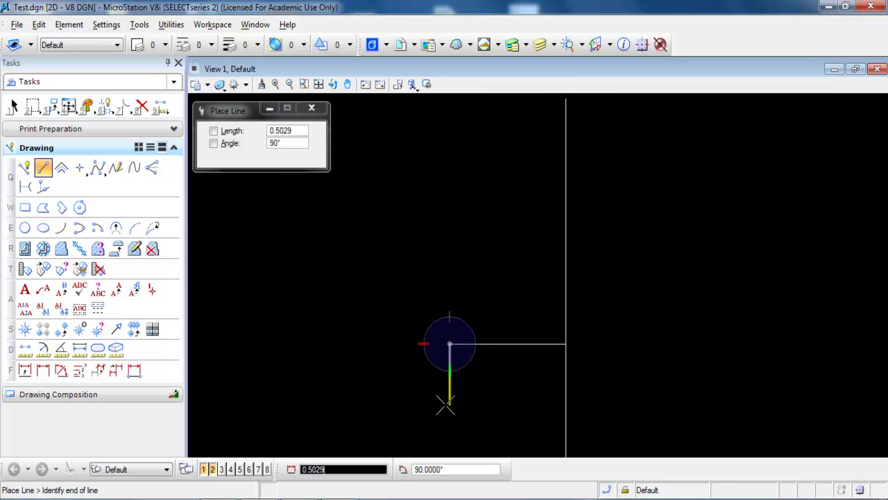
type("0")
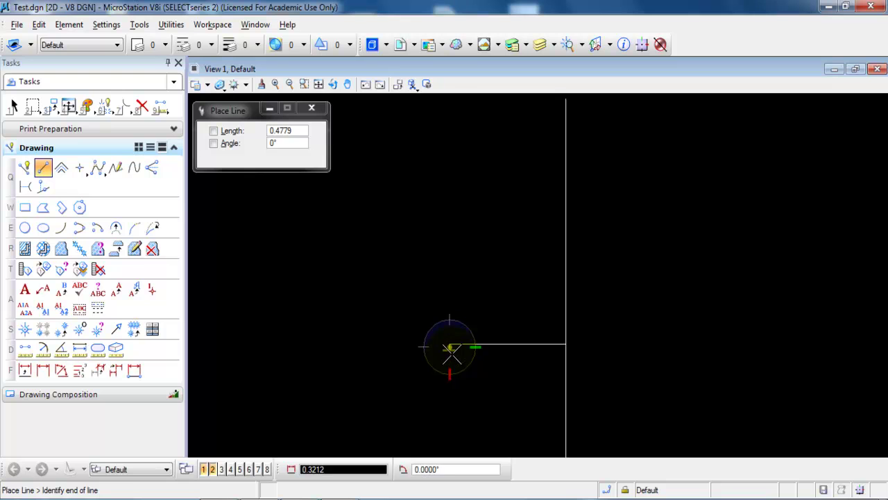
scroll(450, 360, "up", 3)
scroll(438, 310, "up", 2)
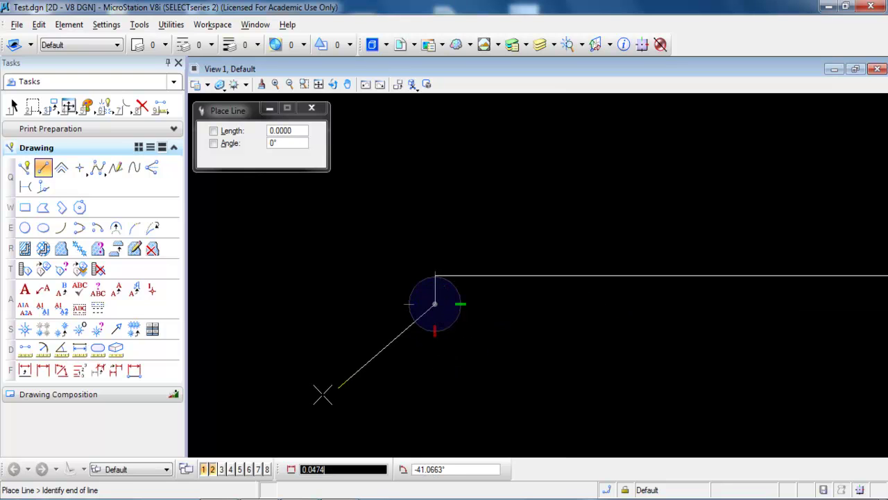
scroll(333, 389, "down", 3)
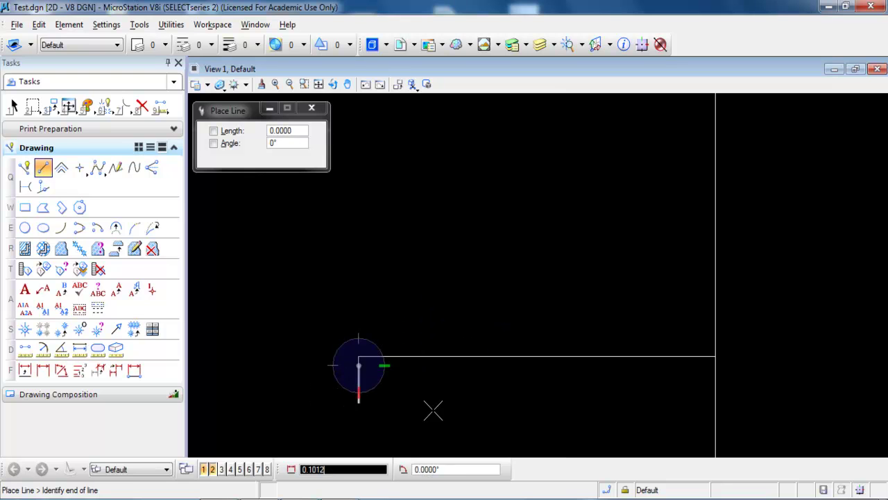
left_click(715, 358)
scroll(360, 361, "up", 5)
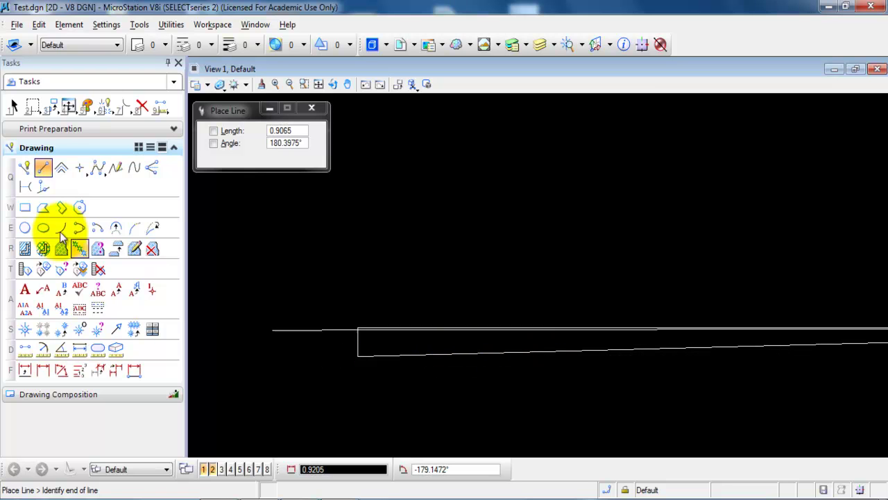
Return to Element Selection, clear the selected line ends, and bring up the Modify tools
left_click(13, 106)
left_click_drag(366, 340, 334, 294)
scroll(336, 298, "down", 1)
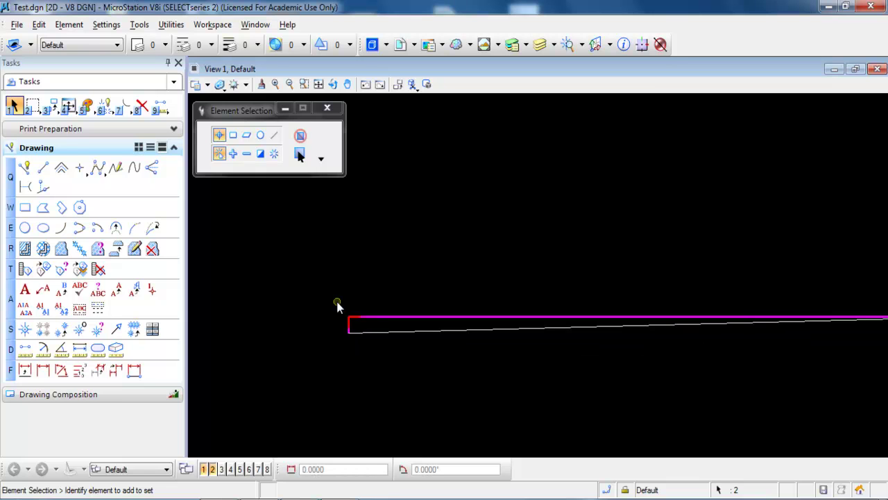
left_click(337, 306)
scroll(630, 327, "up", 3)
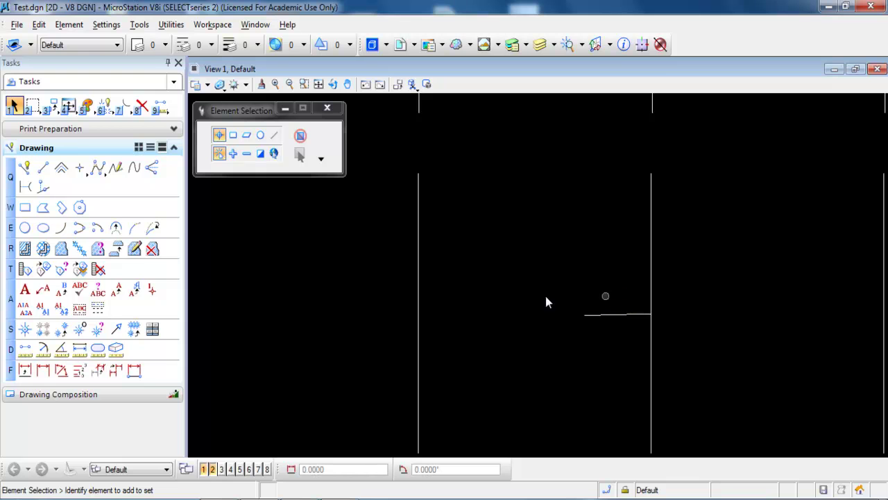
left_click(120, 108)
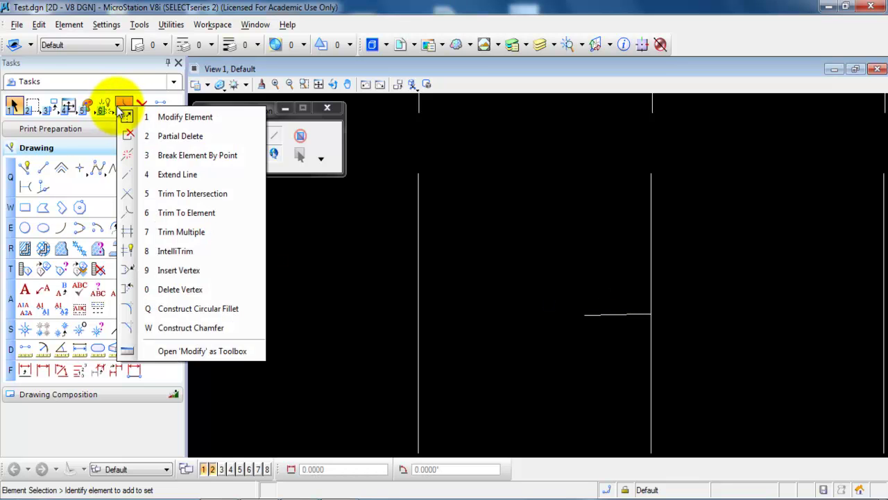
Extend the short horizontal line to the left vertical using Trim To Element
left_click(165, 213)
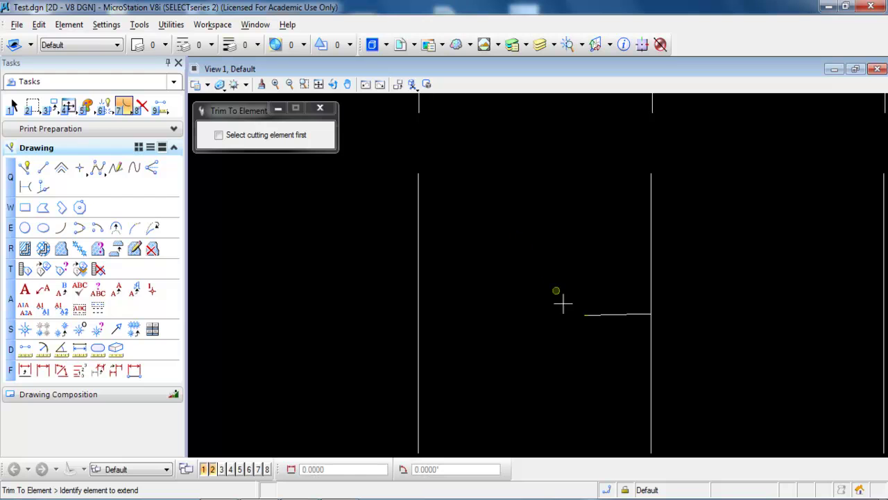
left_click(589, 316)
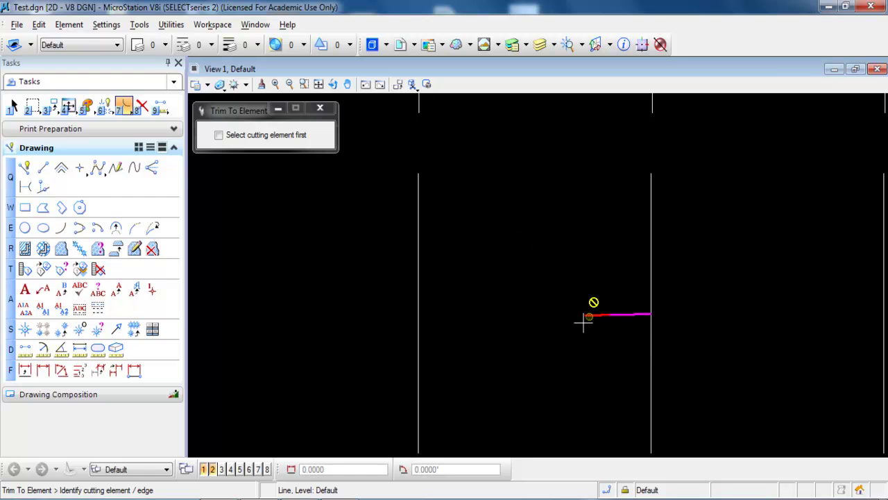
left_click(427, 239)
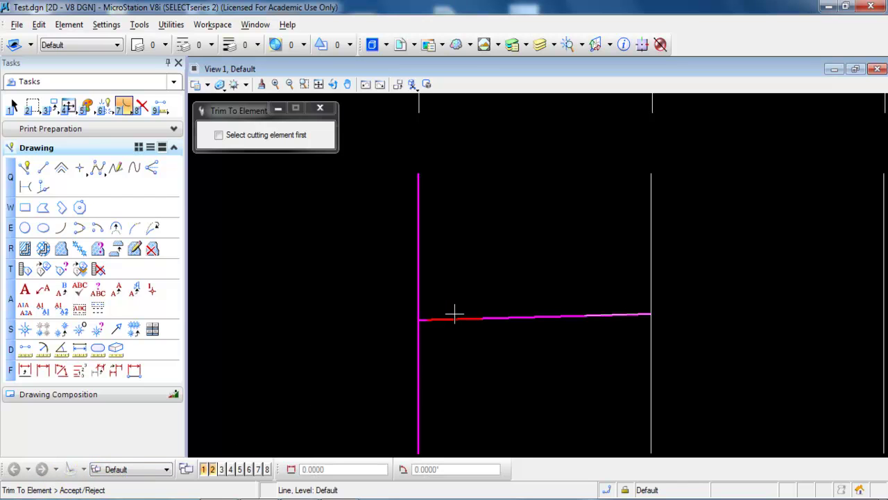
right_click(469, 356)
scroll(421, 290, "down", 3)
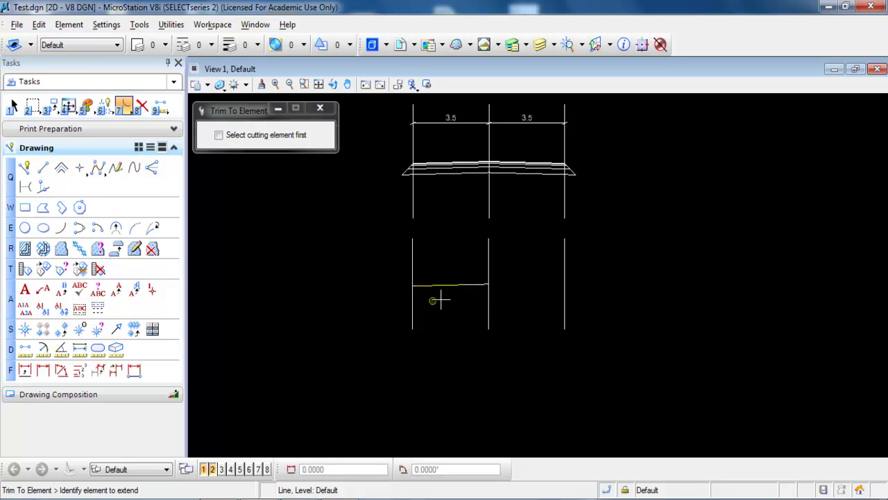
scroll(440, 284, "up", 4)
scroll(441, 328, "down", 2)
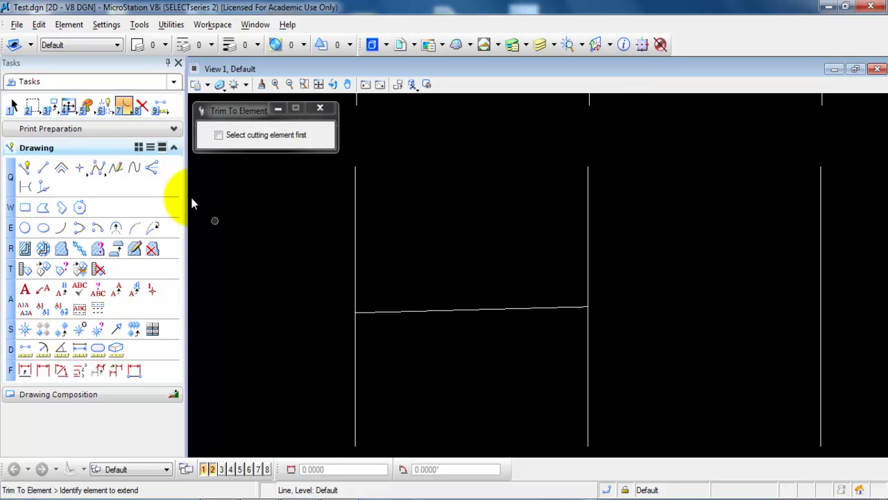
Copy the top pavement line downward at offsets of 0.03 and 0.06
left_click(53, 107)
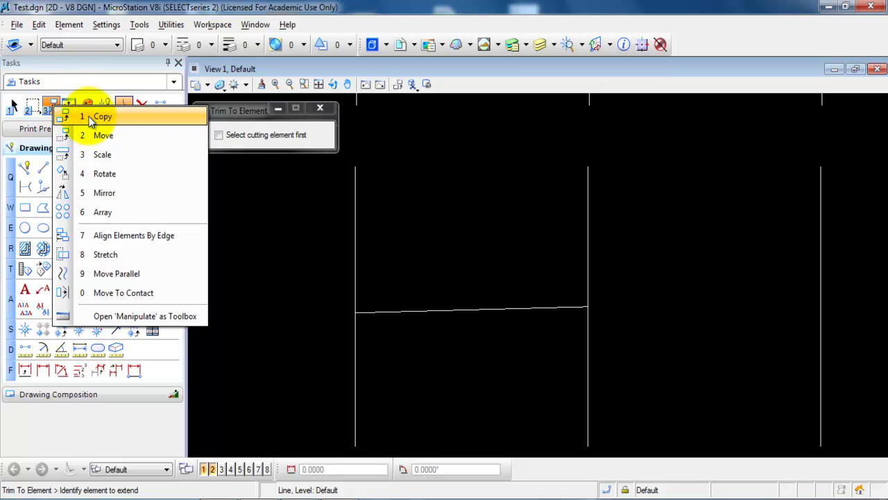
left_click(97, 116)
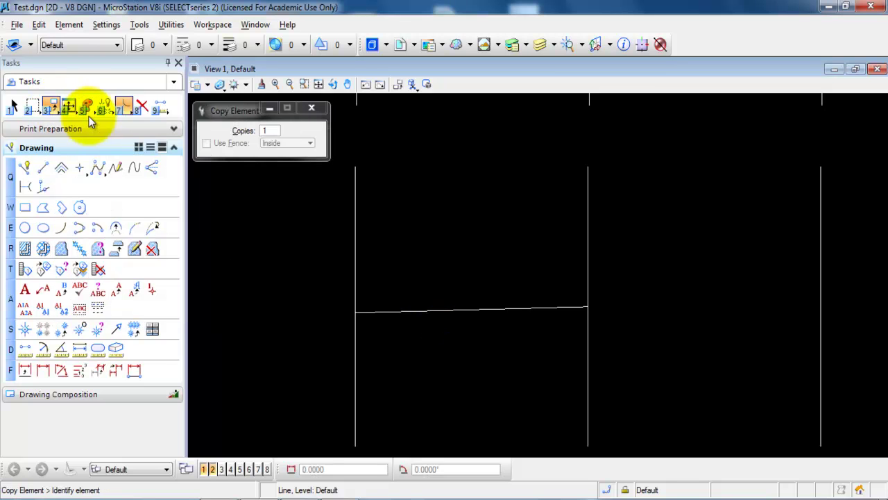
left_click(504, 306)
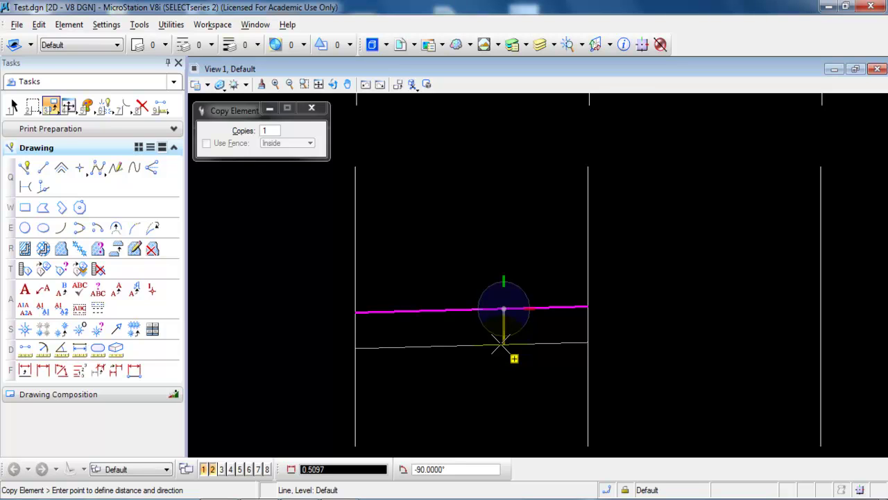
type("0")
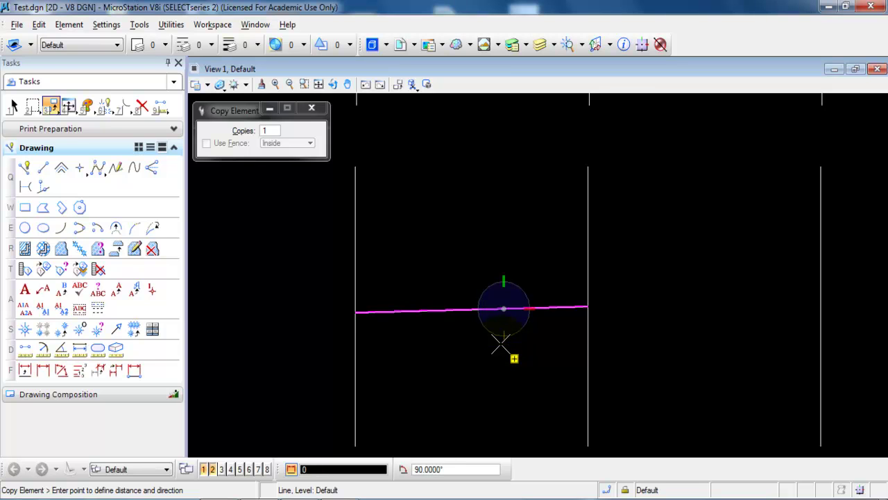
type(".03")
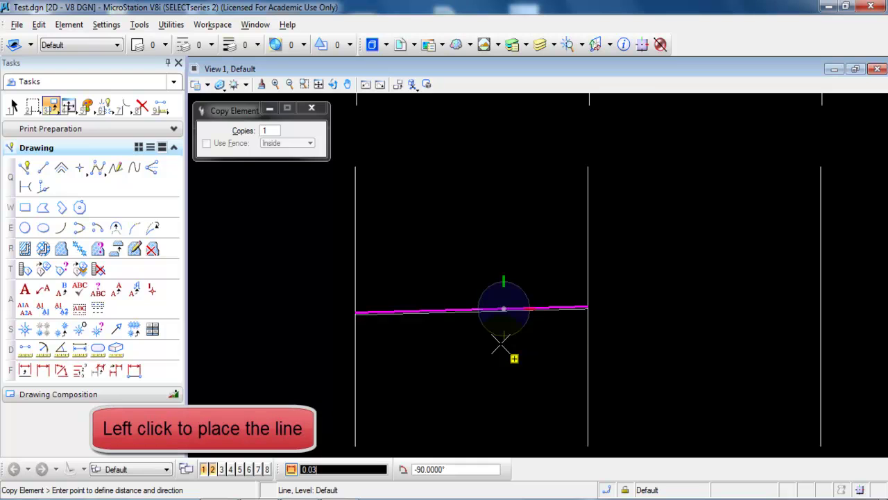
left_click(501, 345)
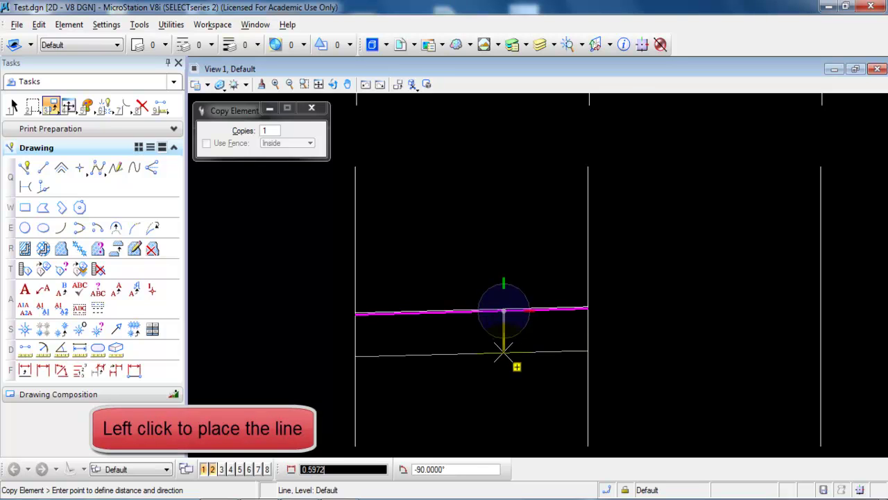
type("0")
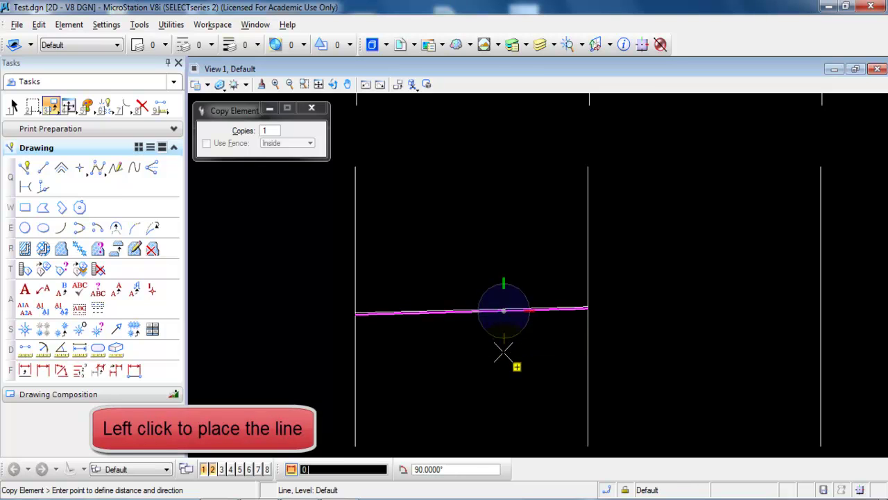
type(".06")
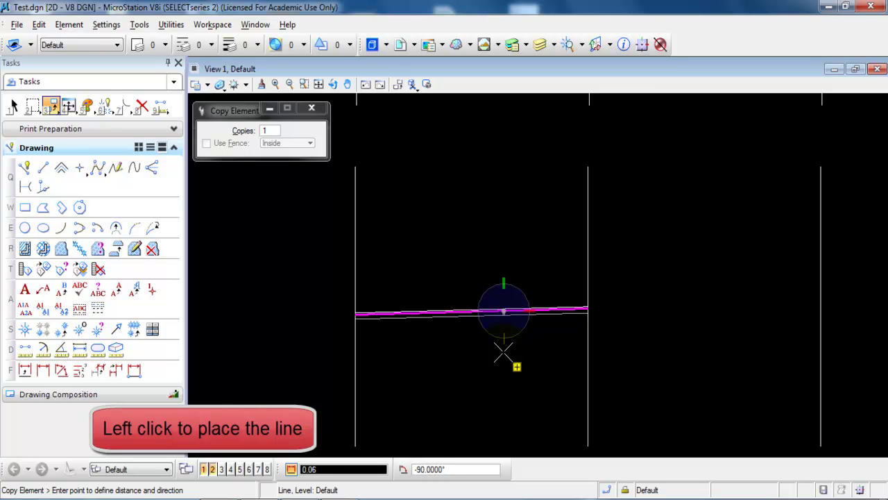
left_click(503, 353)
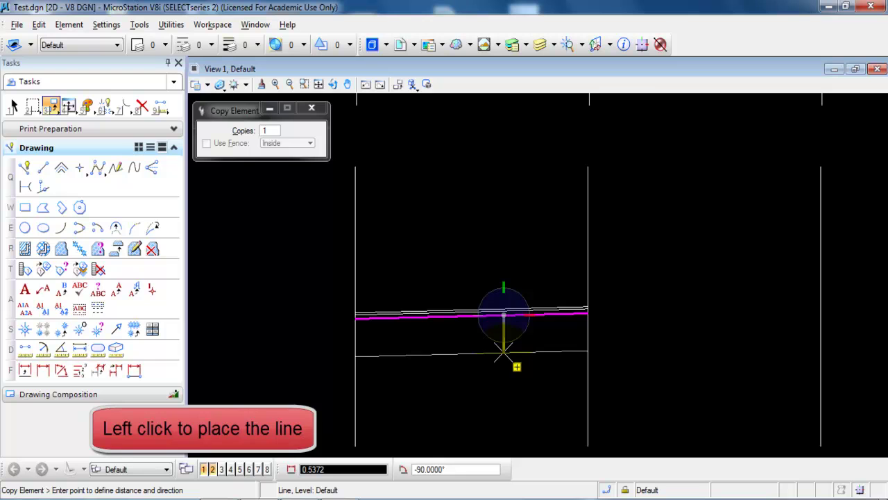
Add further copies of the pavement line at offsets of 0.15 and 0.25 below
type("0.15")
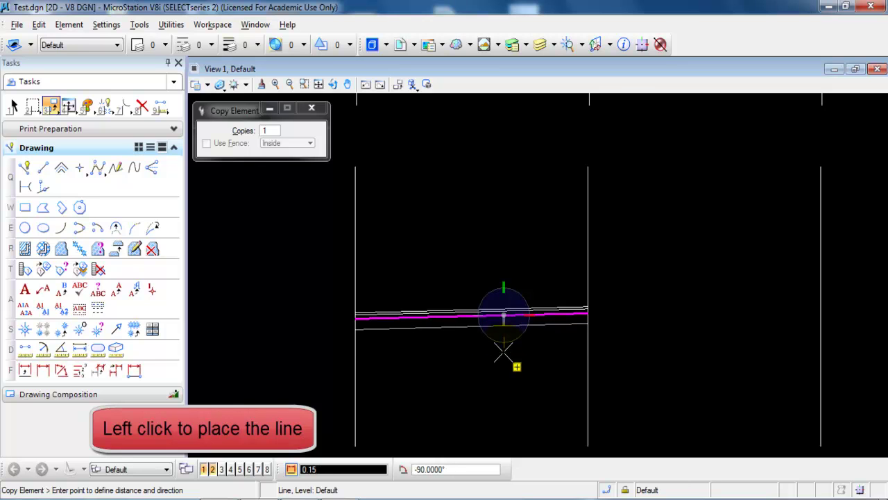
left_click(503, 352)
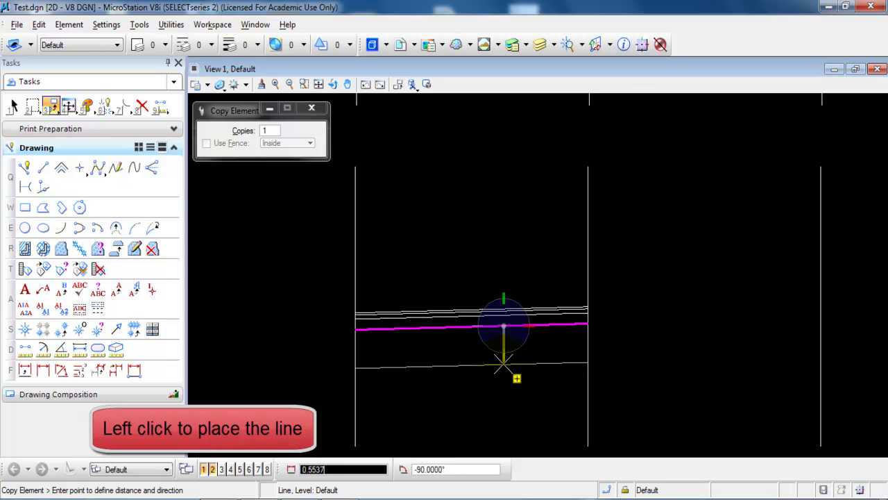
type("0")
type("0.25")
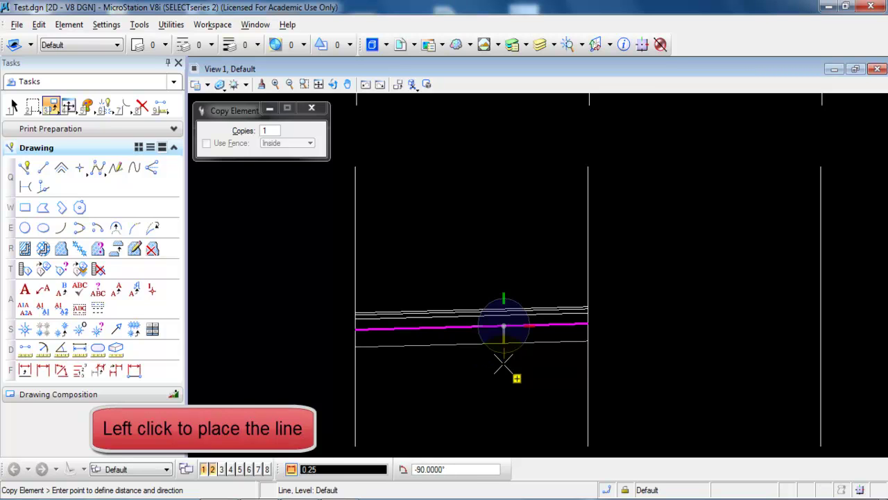
left_click(503, 363)
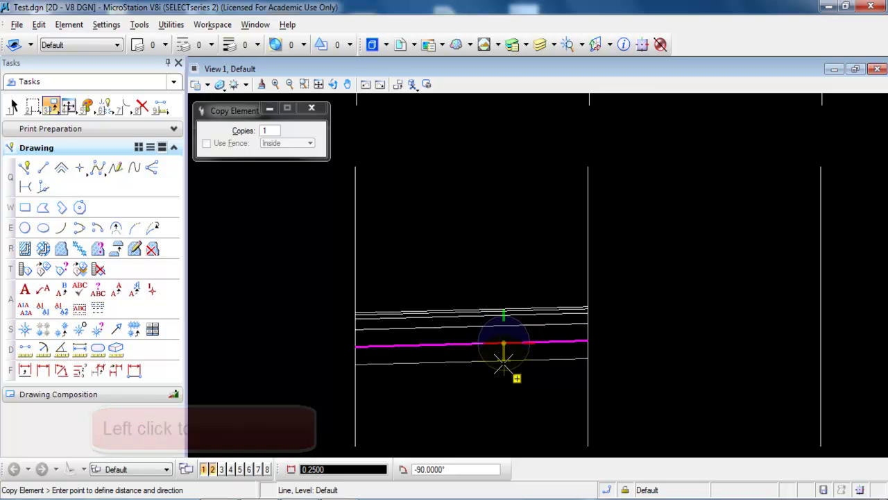
right_click(503, 363)
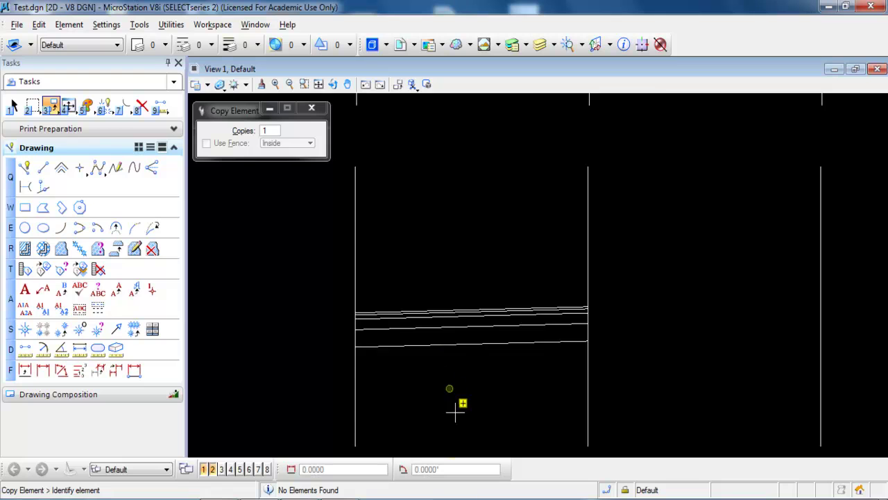
Draw a line at -135° from the top layer line's left end, about 2.03 long
scroll(458, 428, "down", 1)
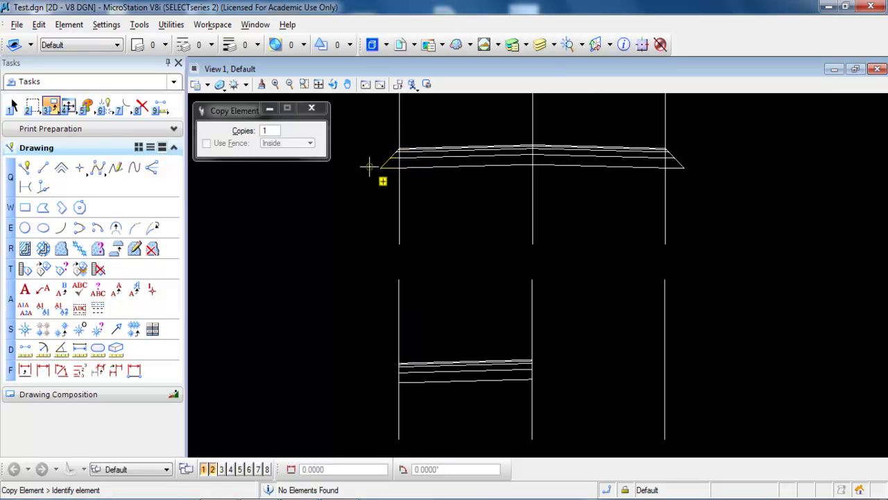
left_click(151, 291)
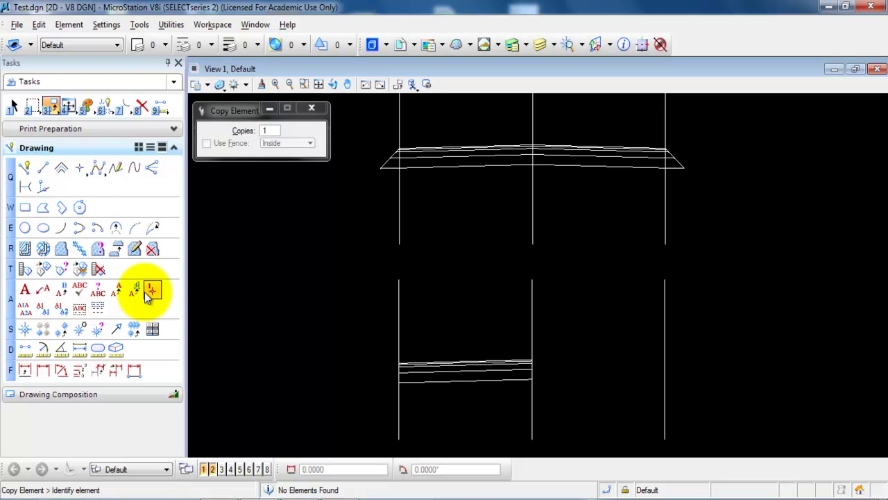
left_click(43, 167)
scroll(383, 380, "up", 8)
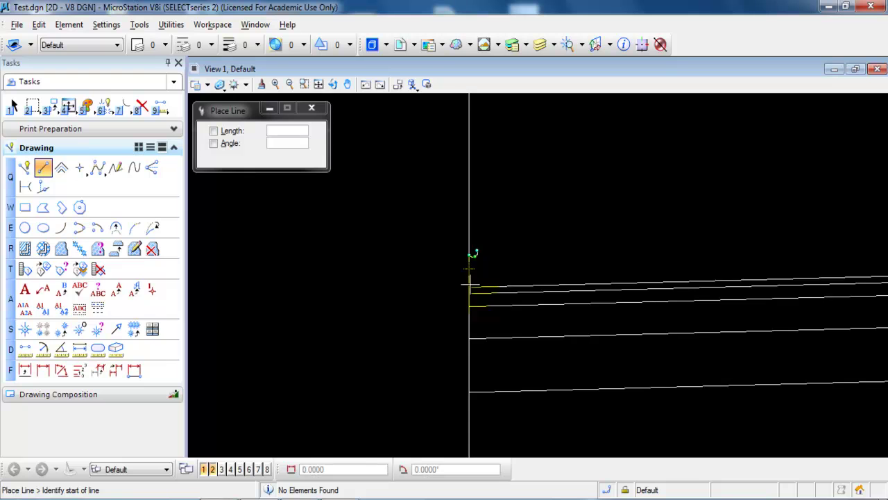
scroll(470, 292, "up", 1)
left_click(464, 296)
scroll(400, 276, "down", 3)
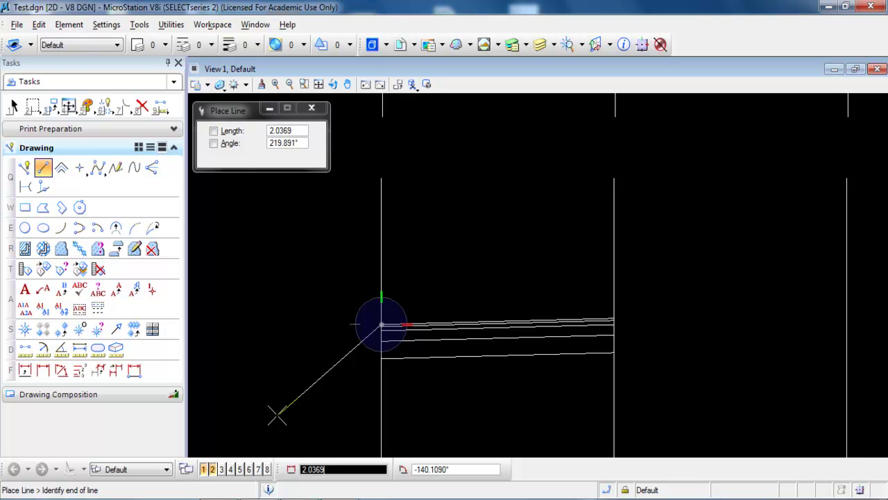
key("Tab")
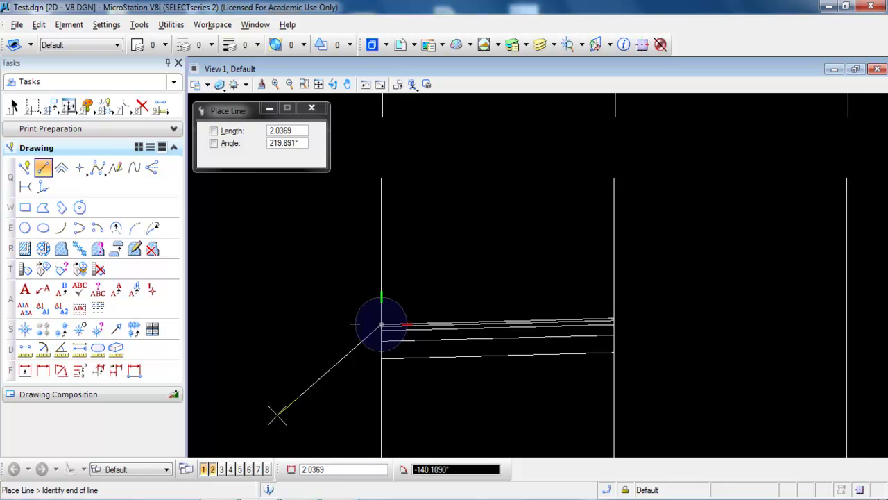
type("-135")
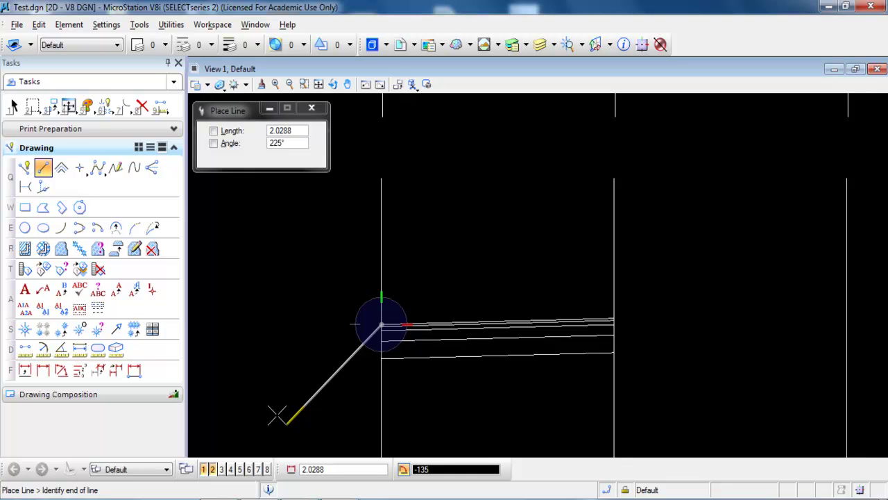
left_click(282, 420)
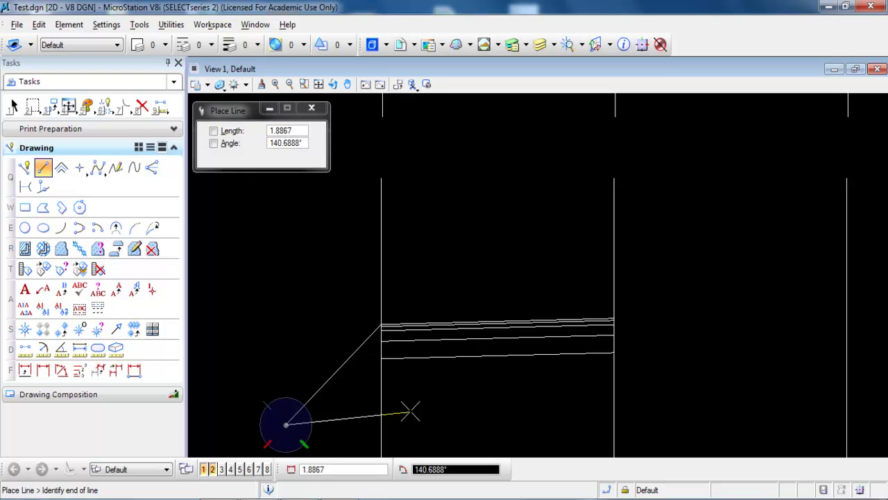
right_click(409, 411)
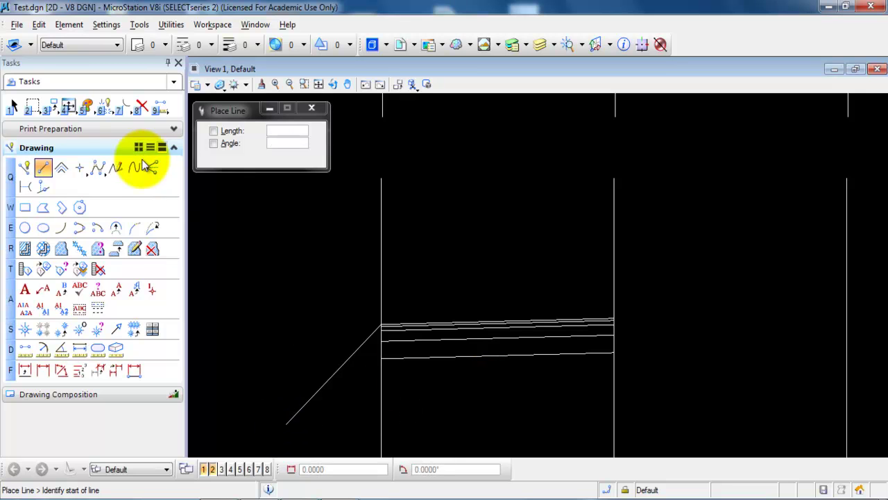
Extend the pavement layer lines to the 45° edge with Trim To Element
left_click(124, 106)
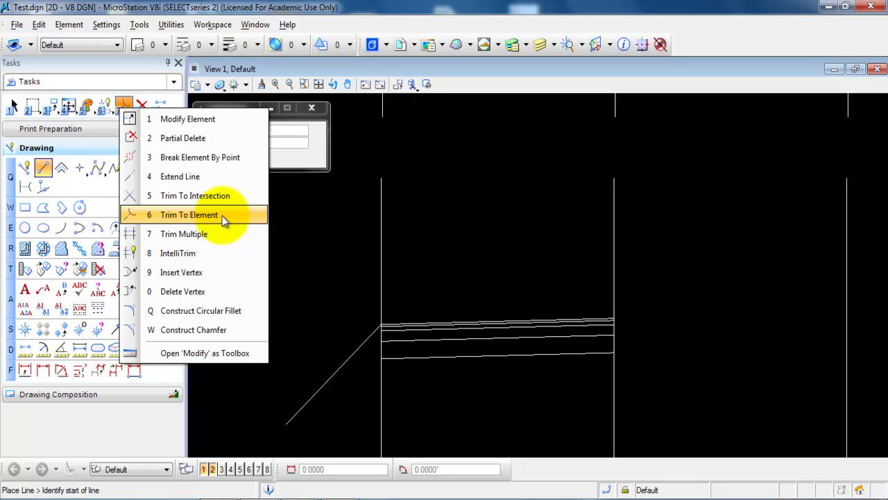
left_click(224, 220)
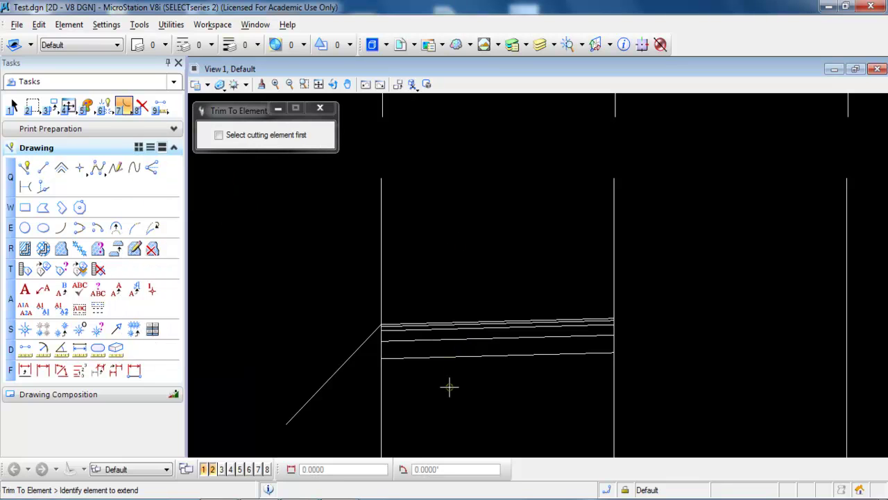
left_click(436, 296)
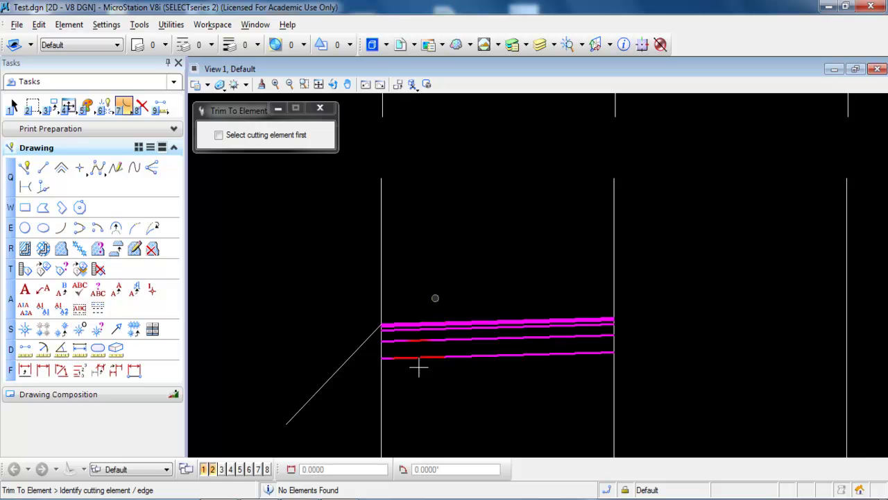
left_click(337, 365)
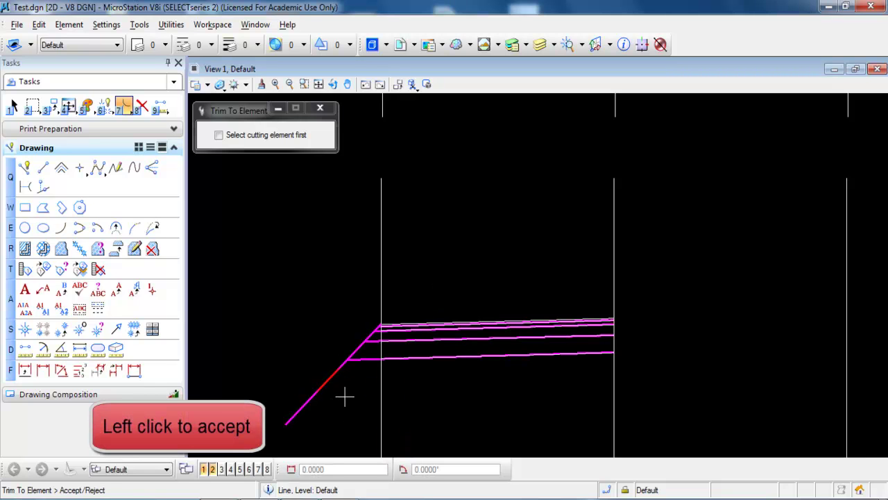
left_click(345, 397)
Trim the 45° edge line back to the bottom pavement layer line
scroll(352, 359, "up", 2)
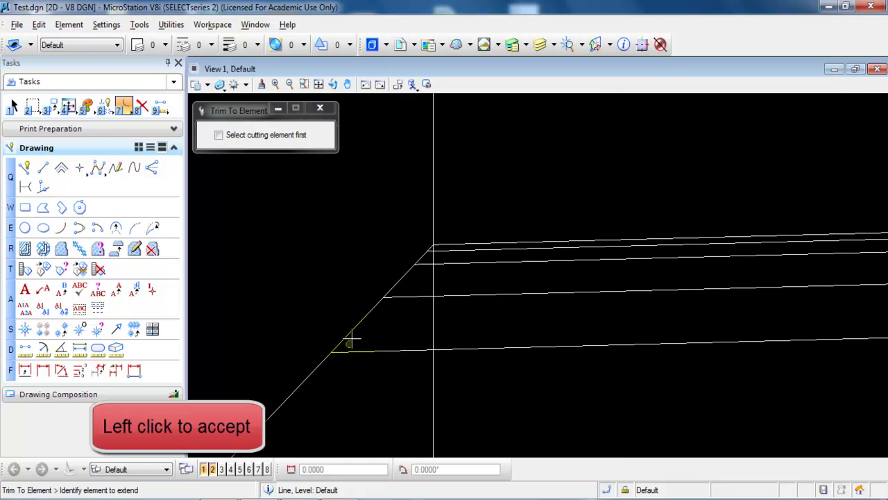
left_click(354, 328)
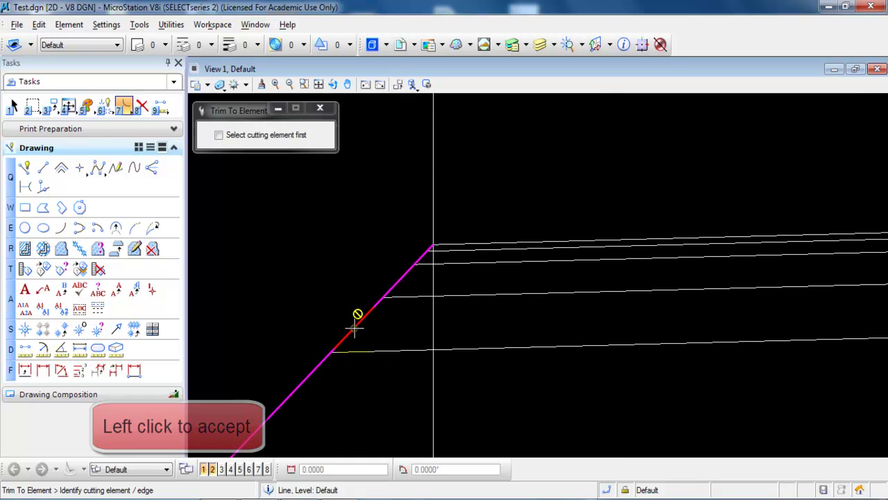
left_click(385, 352)
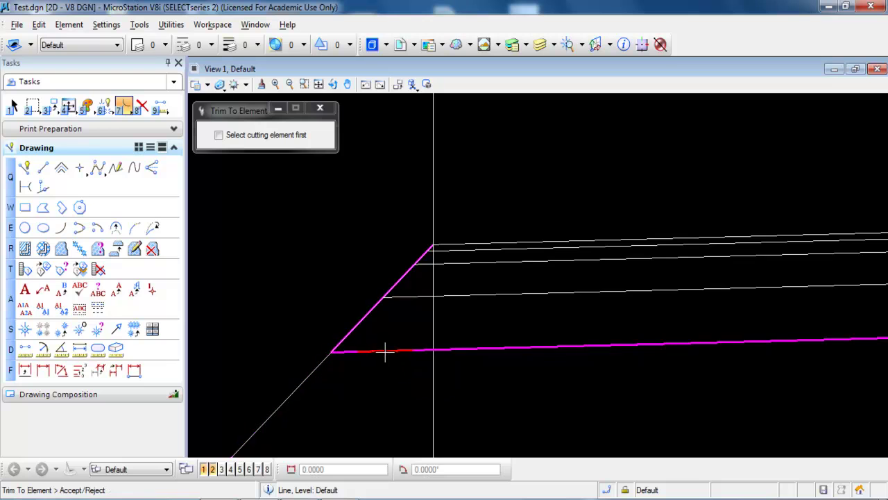
left_click(377, 322)
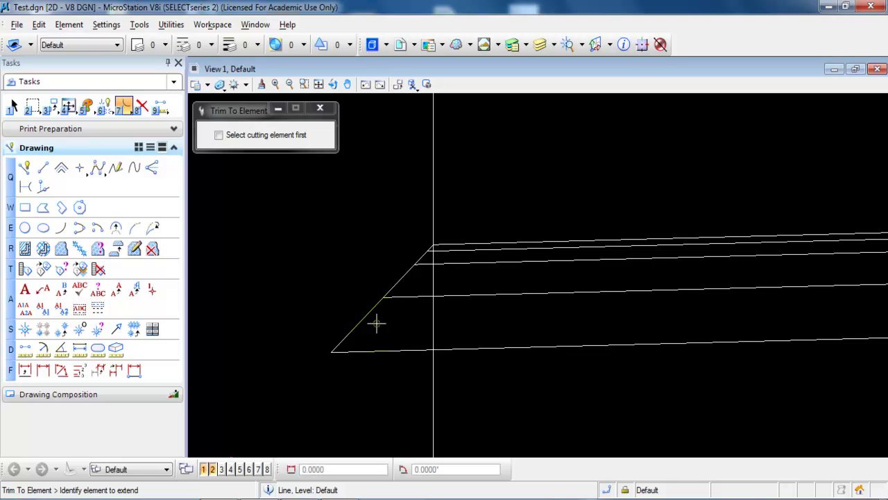
scroll(377, 323, "down", 3)
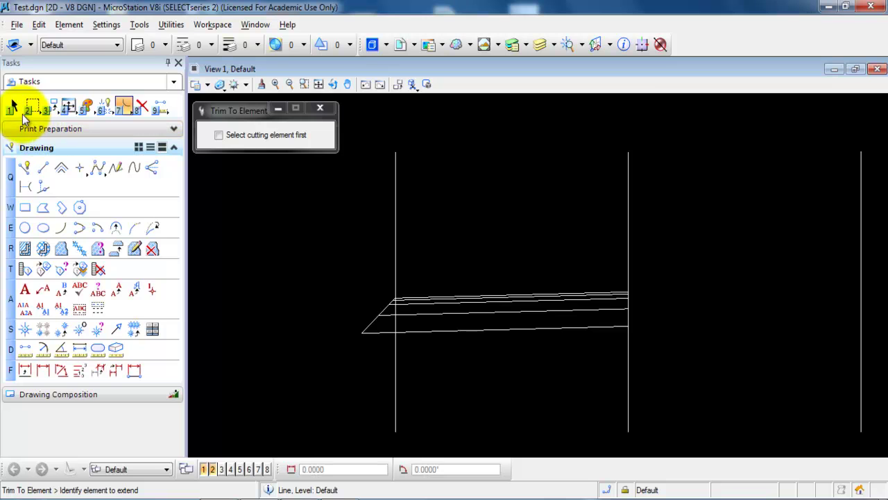
Select the 45° edge line together with the five pavement layer lines
left_click(14, 108)
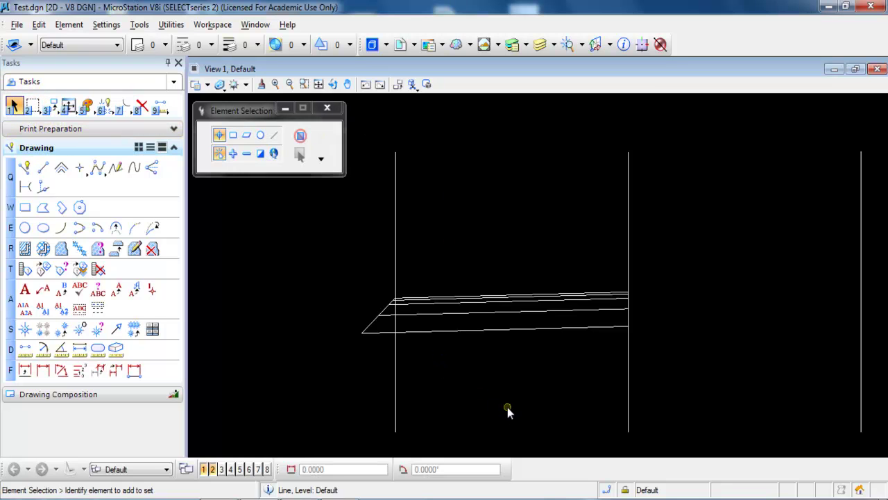
left_click_drag(507, 406, 473, 260)
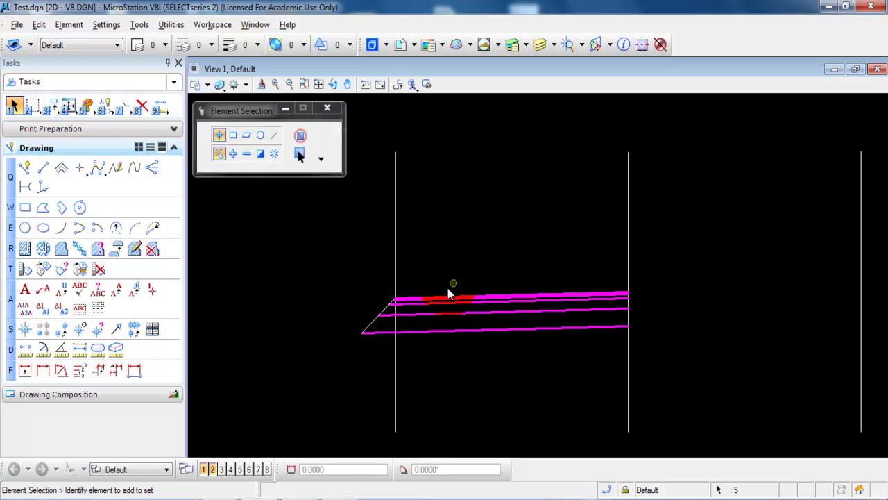
left_click(368, 327)
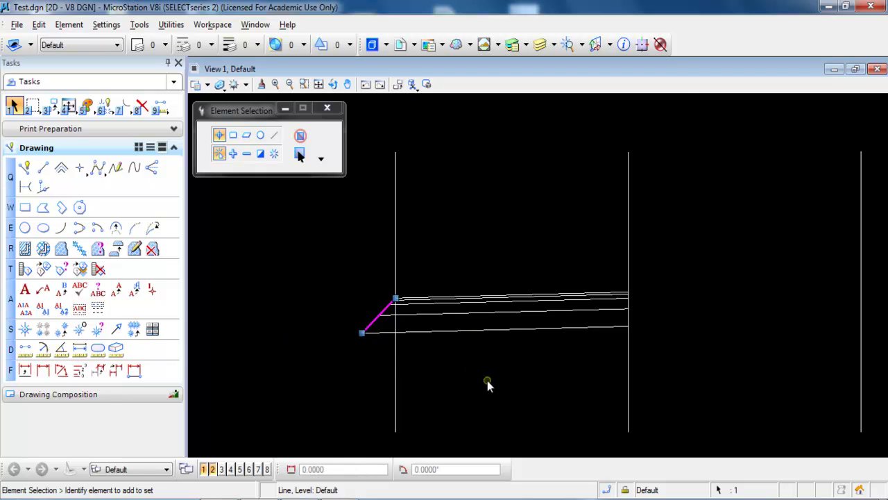
left_click_drag(487, 381, 465, 298, "ctrl")
scroll(455, 355, "down", 2)
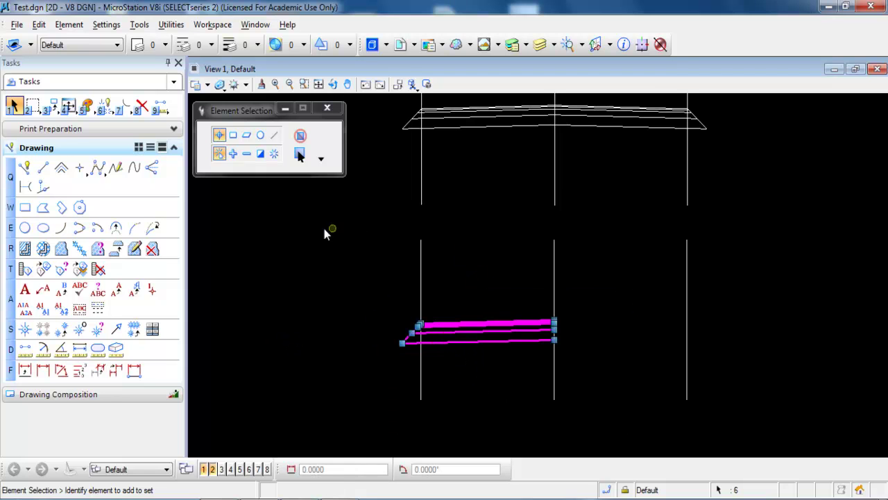
Mirror a copy of the selected lines about a vertical axis through the centre line
left_click(51, 109)
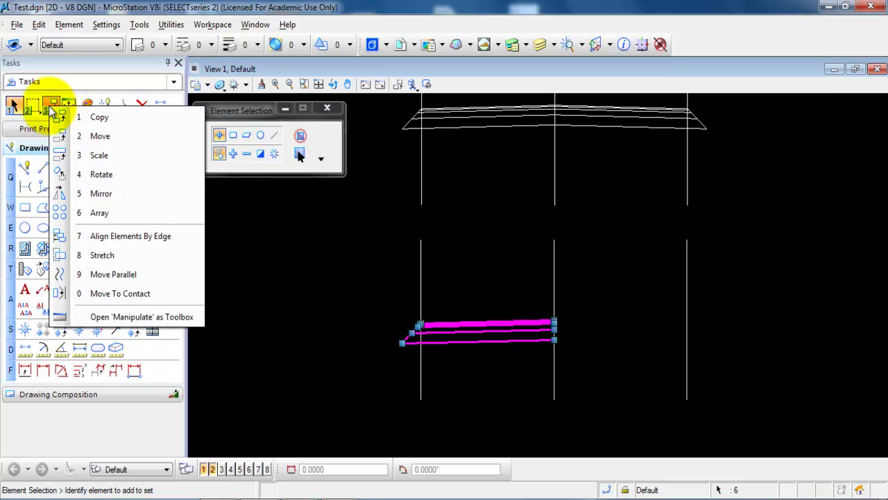
left_click(123, 189)
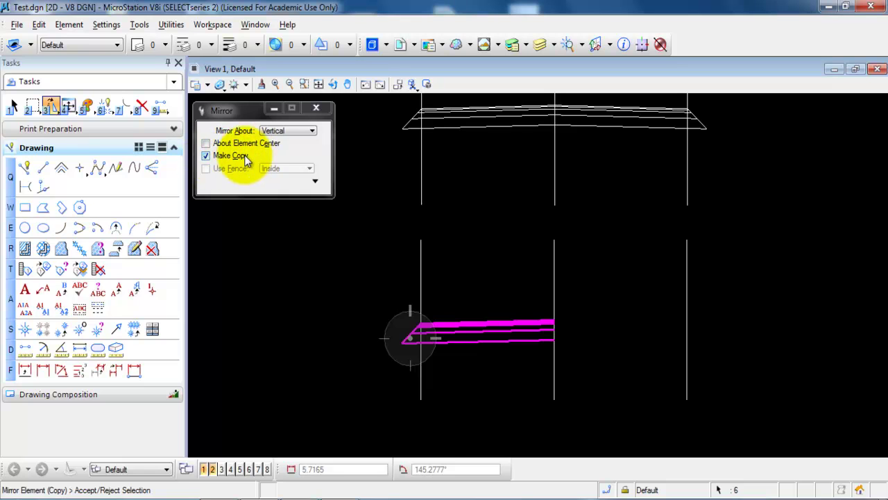
left_click(281, 132)
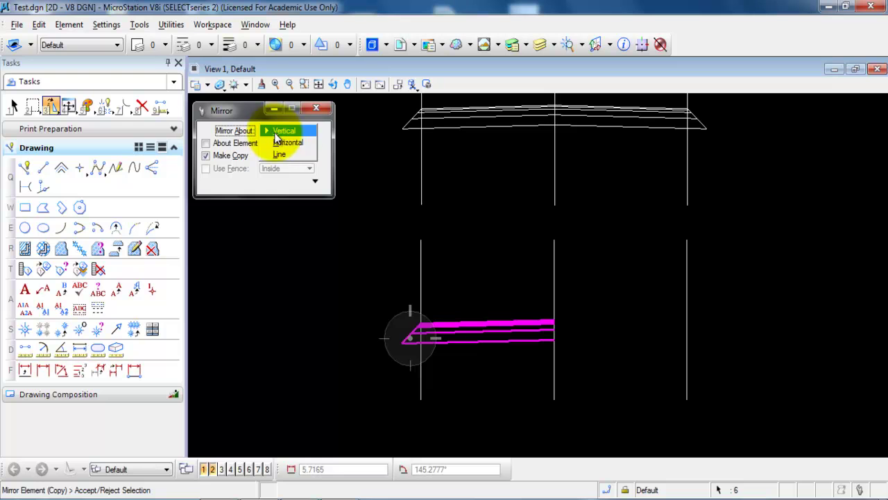
left_click(286, 131)
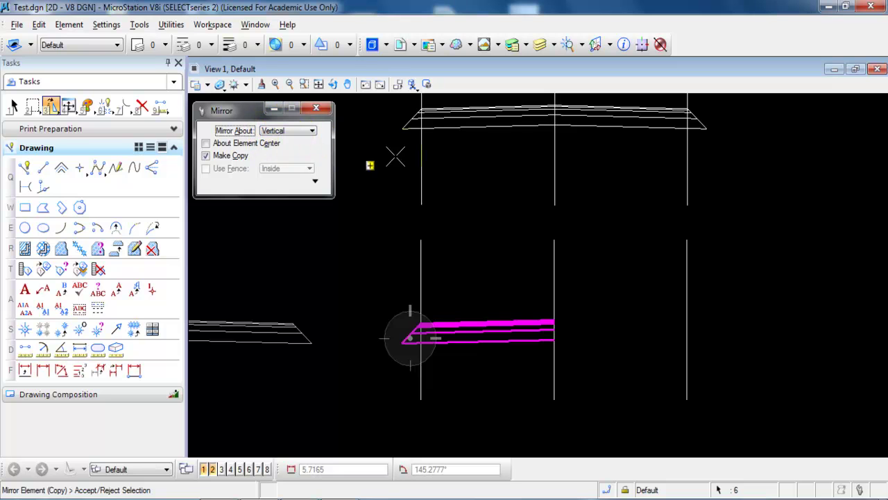
left_click(555, 240)
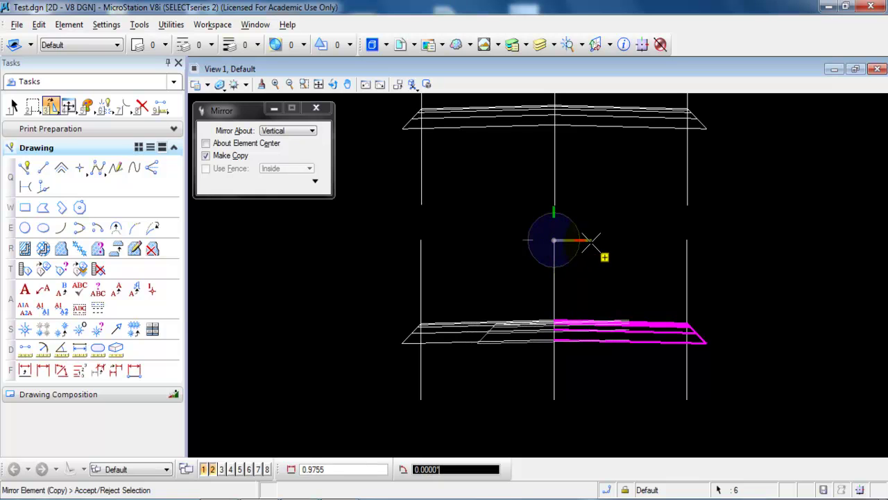
right_click(591, 243)
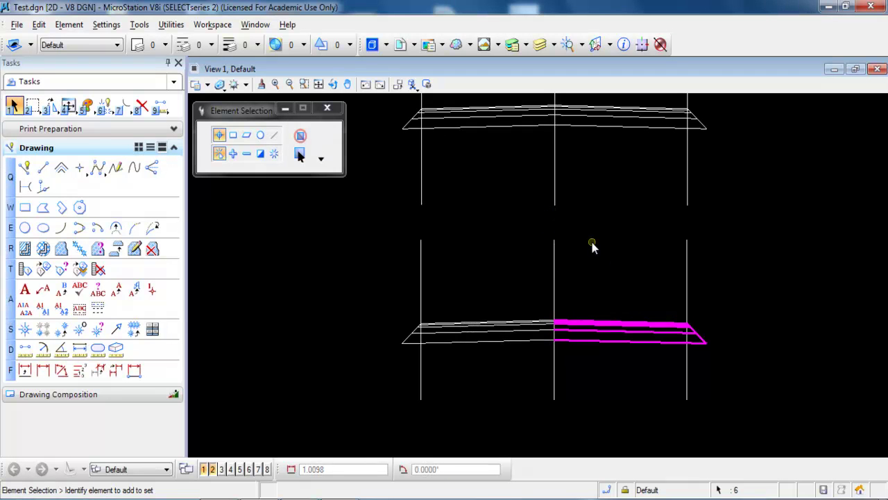